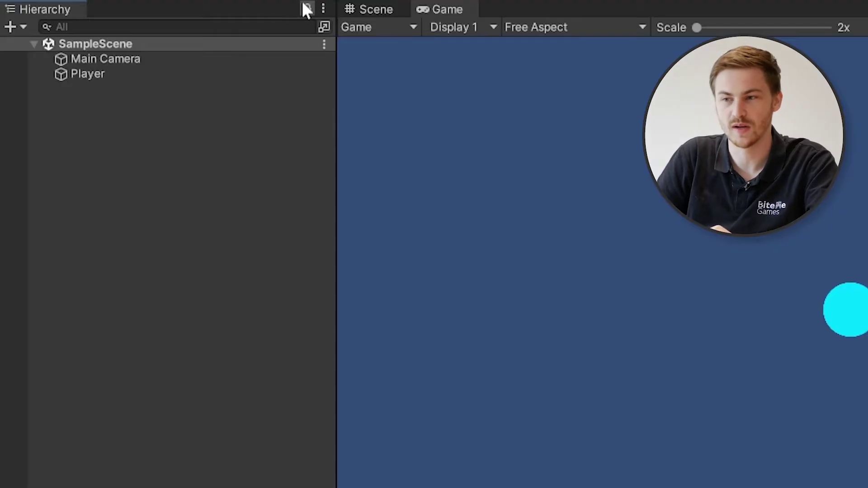
Open the Package Manager, list Unity Registry packages, and scroll down to Input System 1.5.1
click(307, 1)
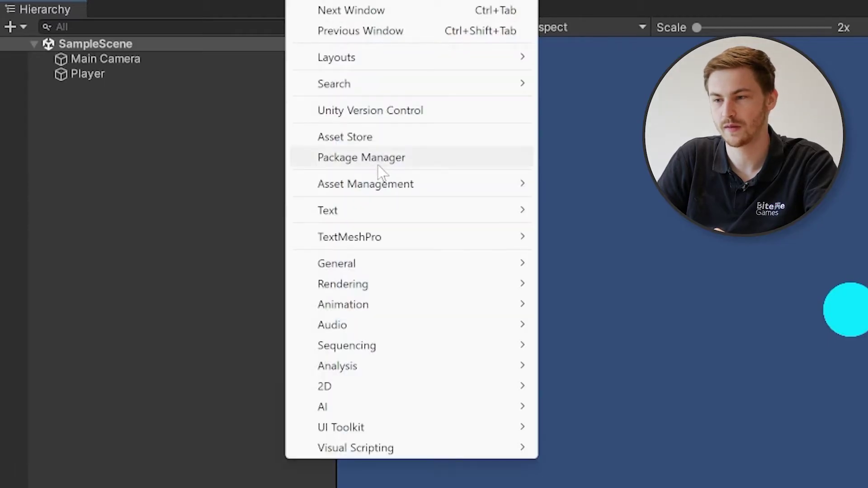
click(304, 149)
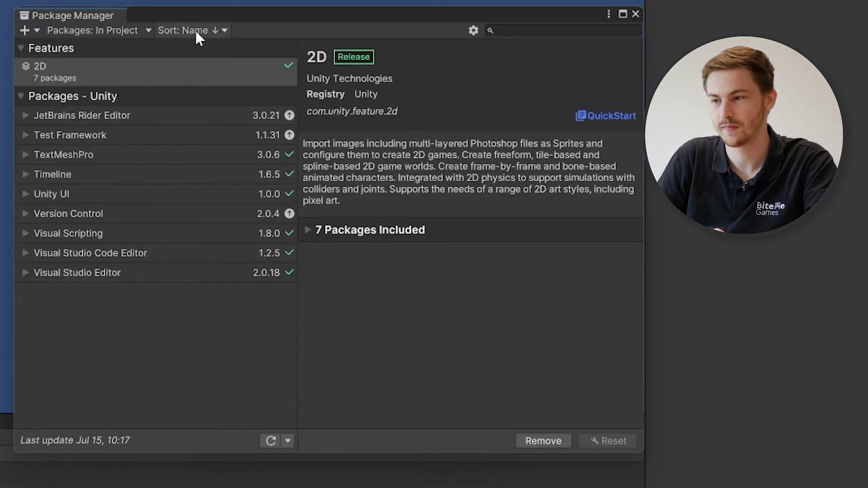
click(85, 31)
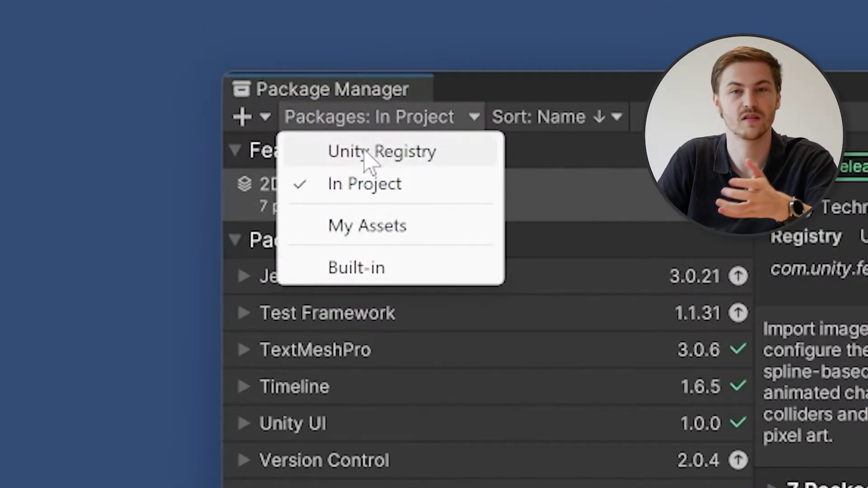
click(365, 152)
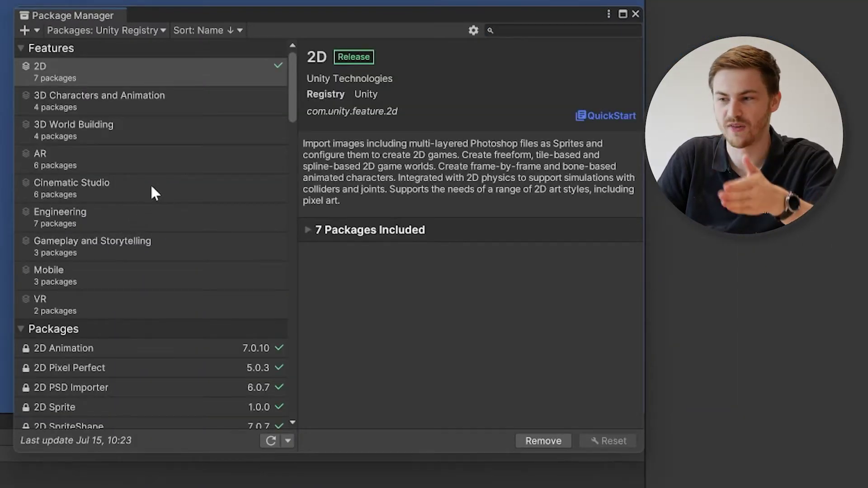
scroll(152, 188, down, 15)
scroll(152, 187, down, 3)
Install Input System 1.5.1 and accept enabling the native backends with an editor restart
click(92, 298)
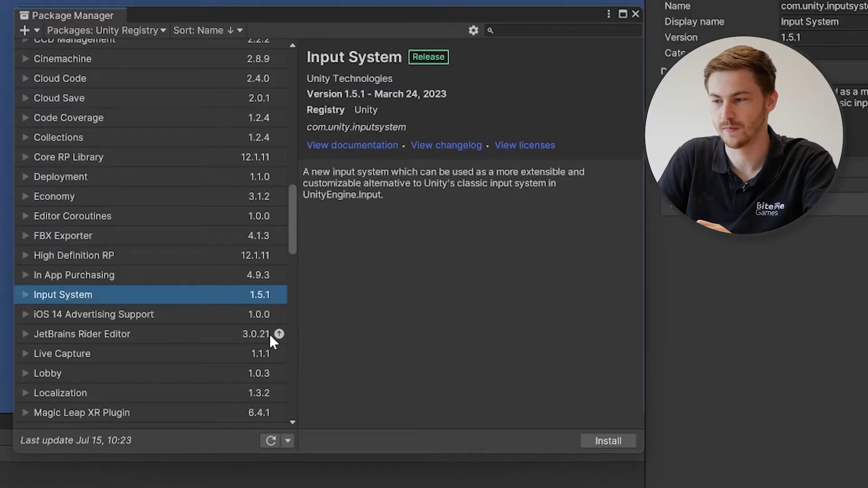
click(620, 446)
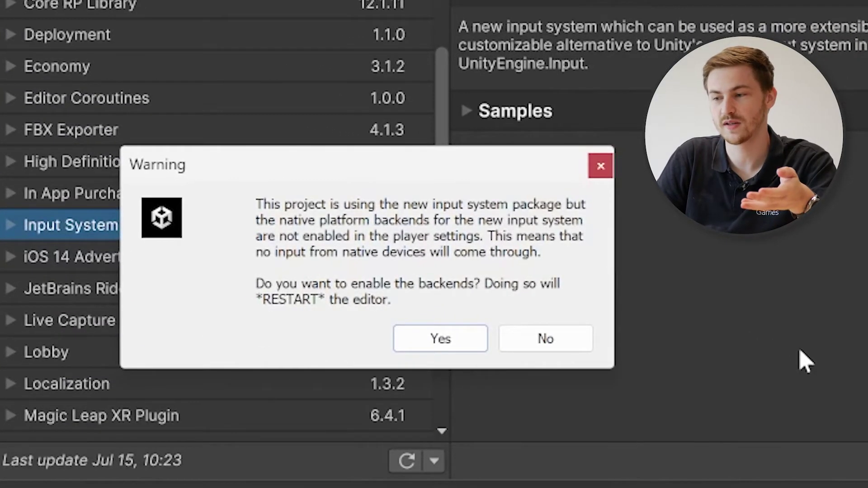
click(437, 337)
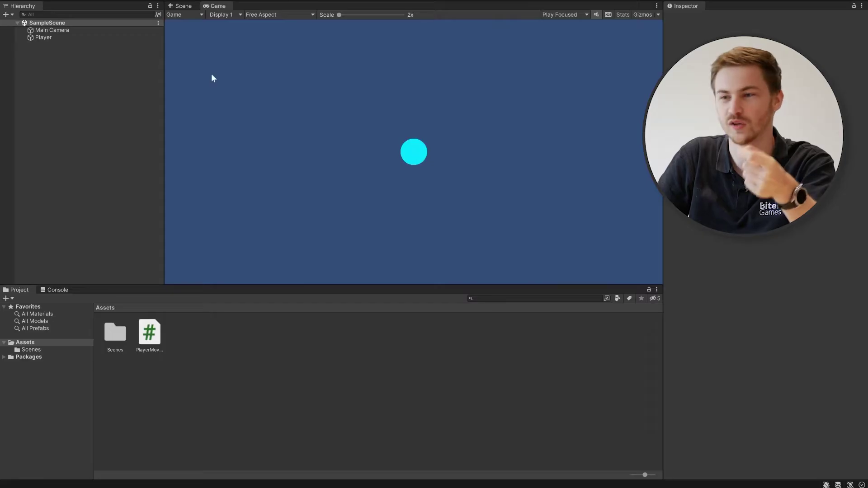
Add a Player Input component to the Player object by searching 'player' in Add Component
click(90, 37)
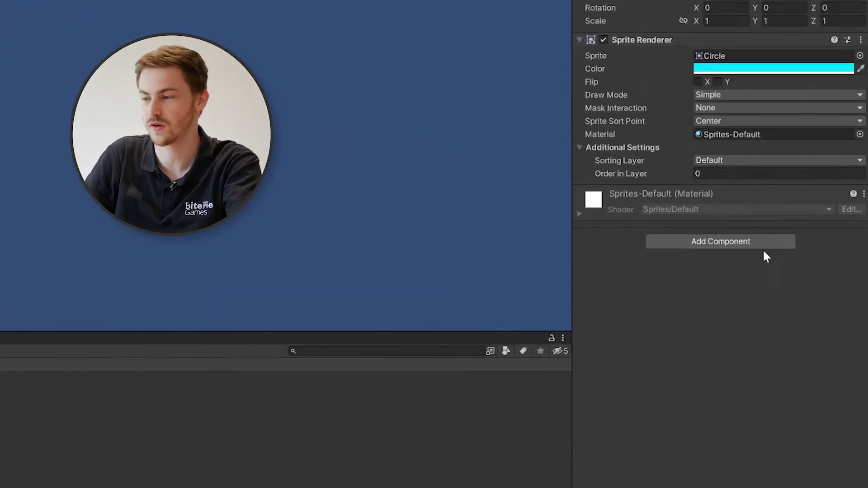
click(710, 247)
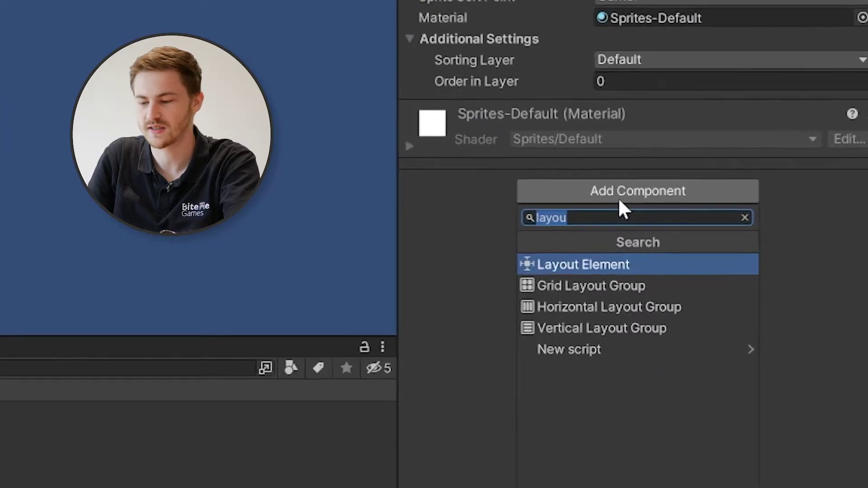
text(player)
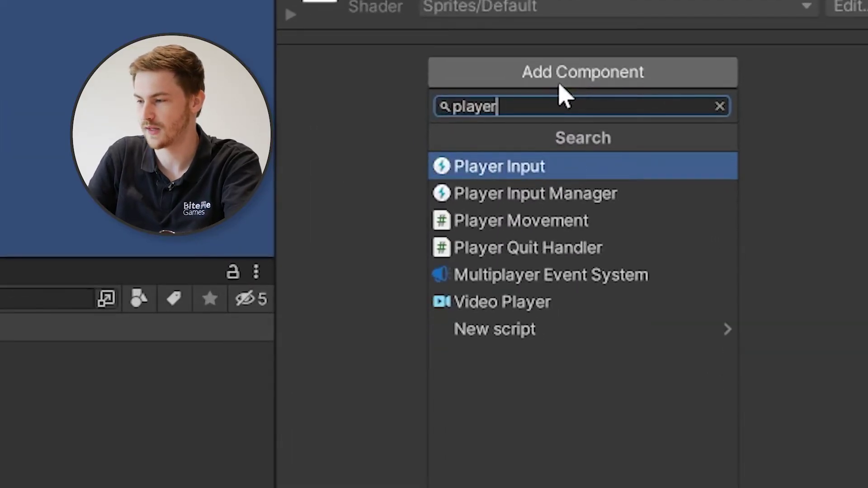
key(Return)
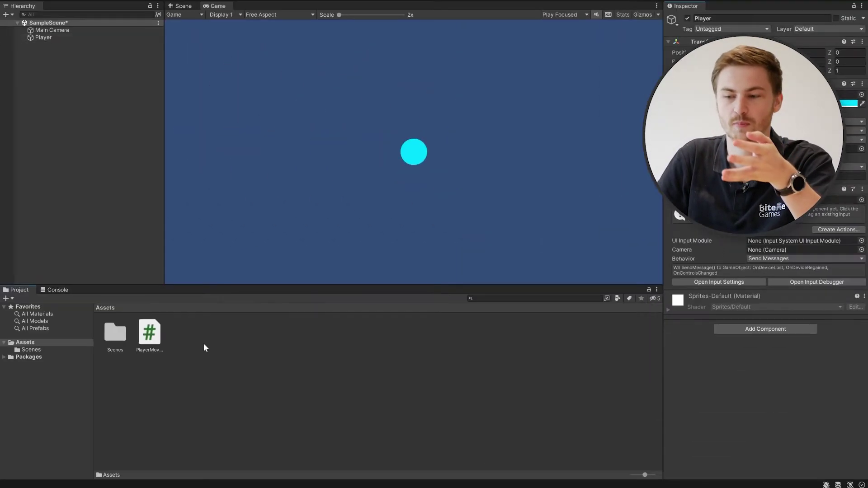
right_click(203, 343)
Create an Input Actions asset named PlayerConrtrols in Assets and enlarge its editor window
mouse_move(224, 114)
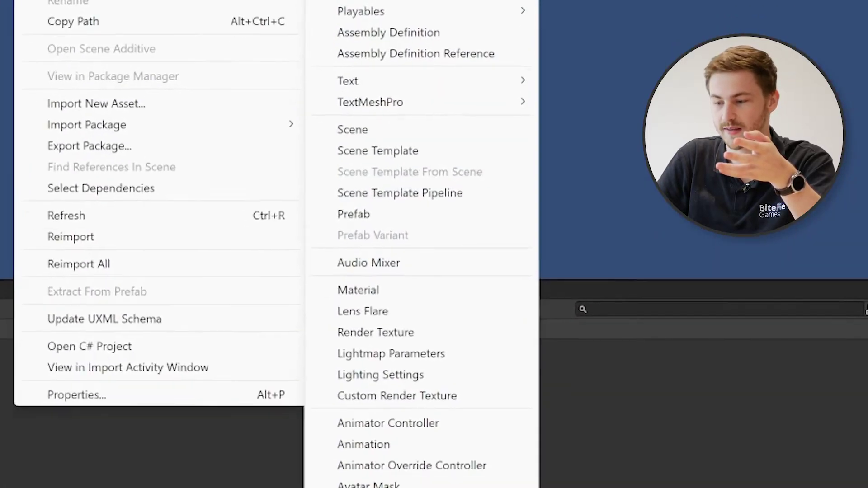
click(388, 487)
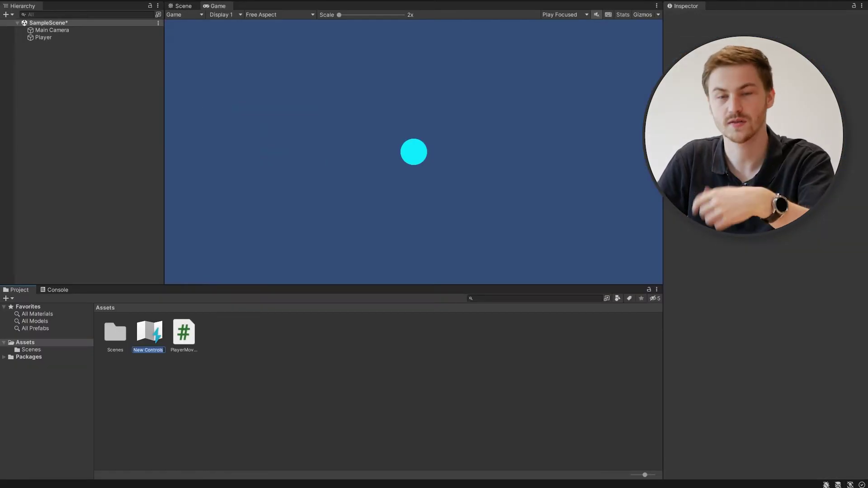
text(PlayerConrtr)
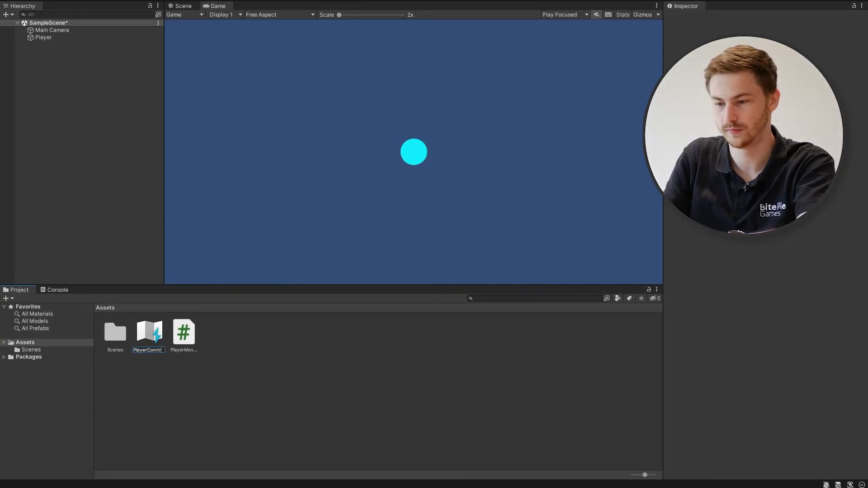
key(Return)
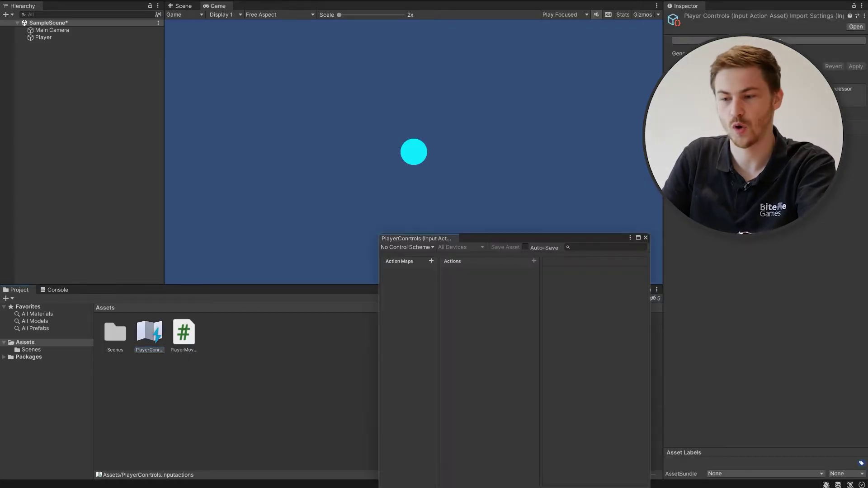
drag(477, 236, 208, 73)
drag(380, 326, 595, 411)
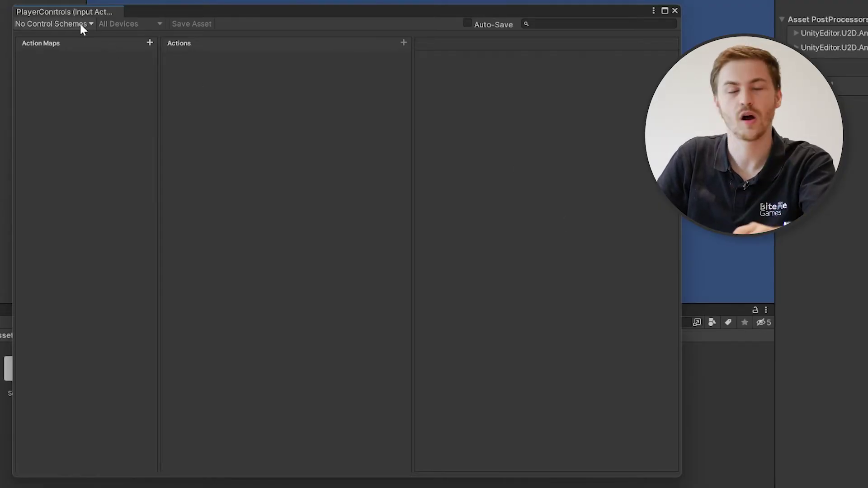
Add a control scheme named Keyboard with the Keyboard device required, and save it
click(82, 26)
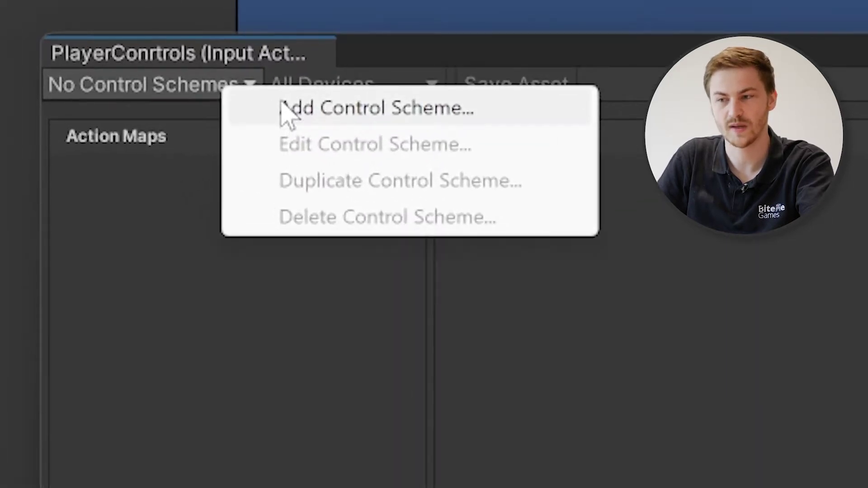
click(284, 111)
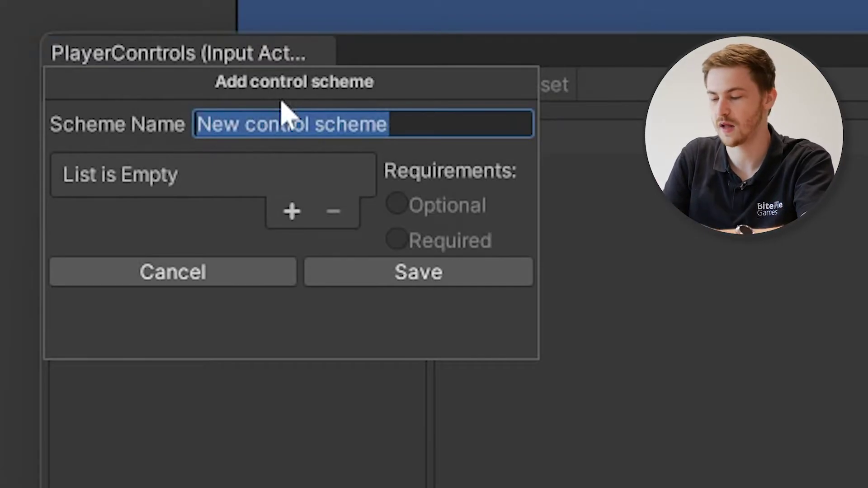
text(Keyboard)
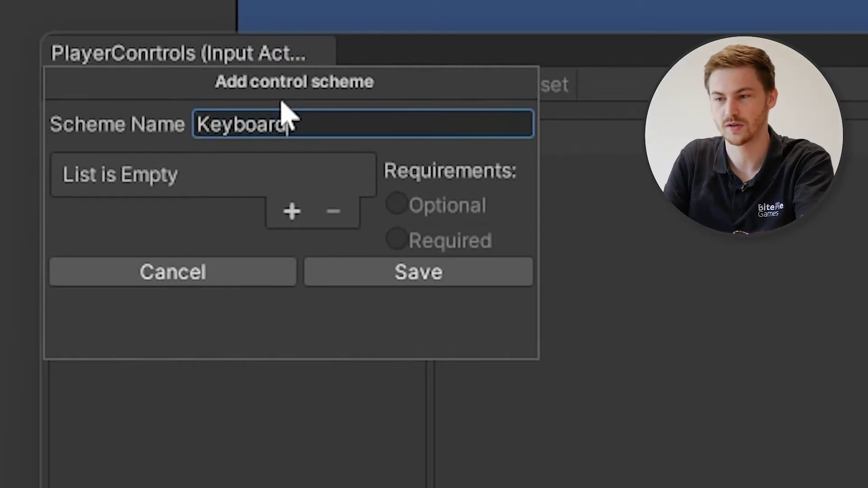
click(290, 211)
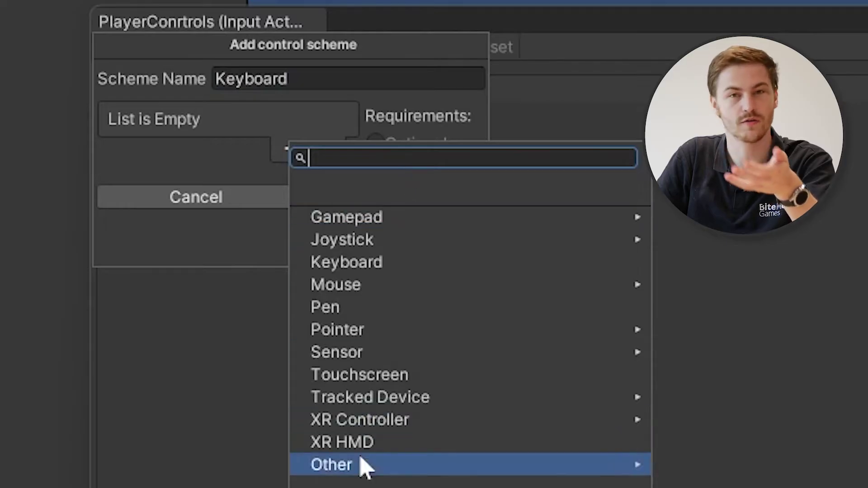
click(383, 267)
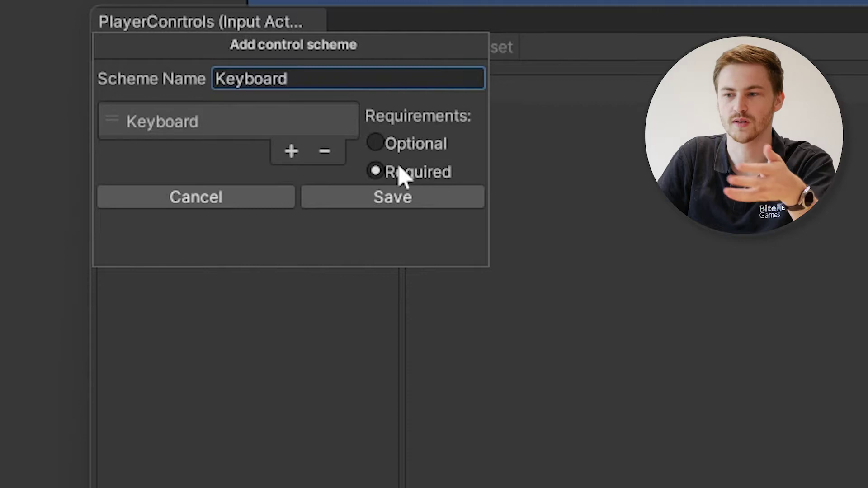
click(390, 199)
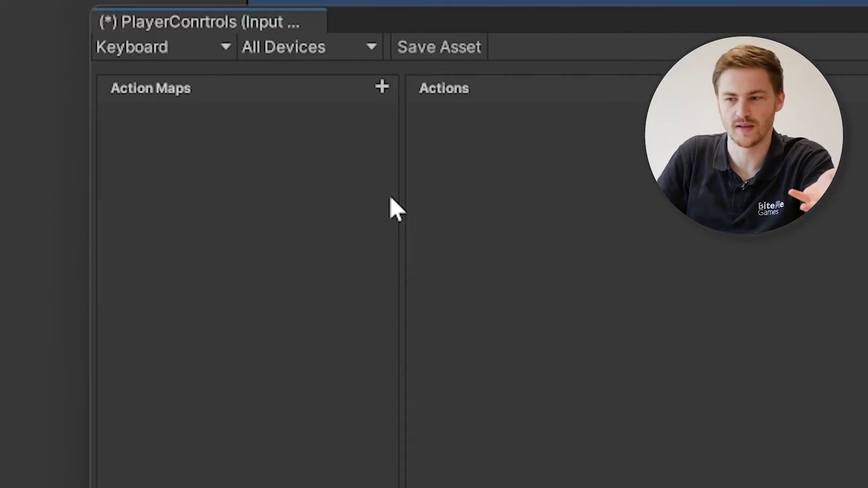
Add an action map named Gameplay and inspect its New action's action type options
click(382, 87)
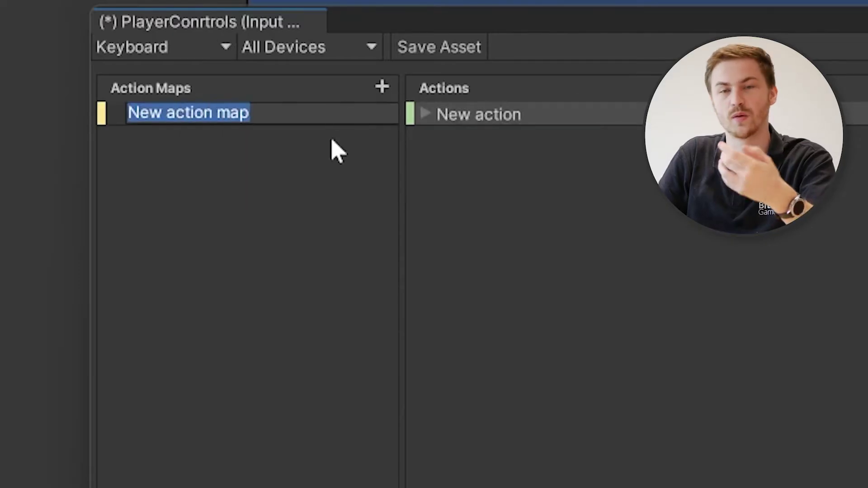
text(Gameplay)
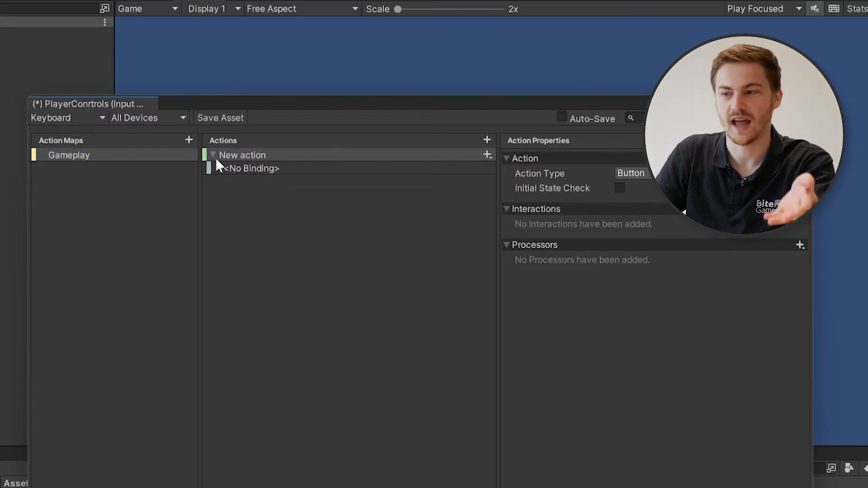
click(321, 155)
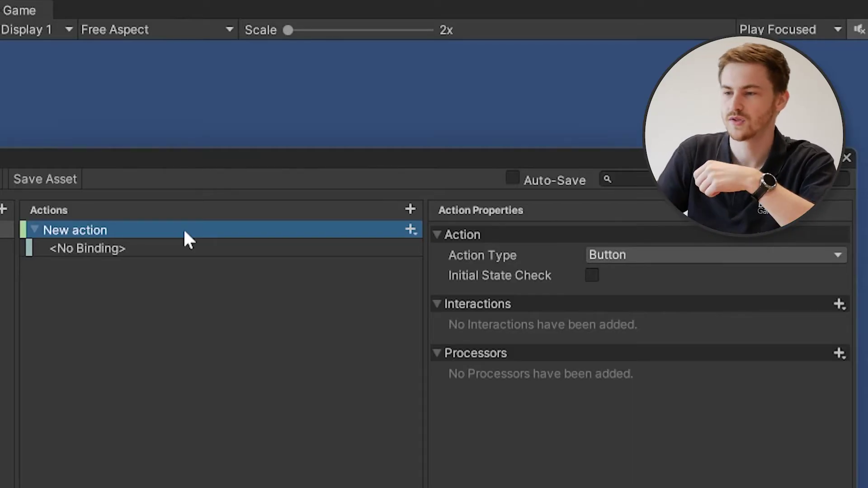
click(622, 254)
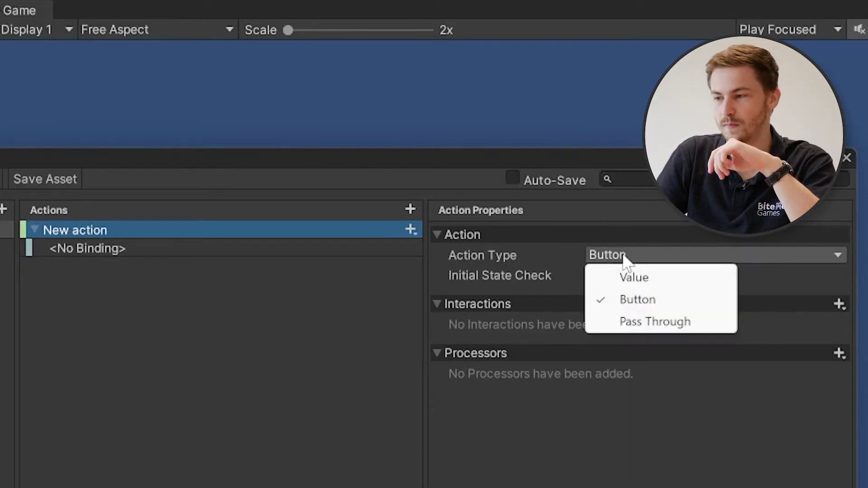
Keep the action type as Button and rename New action to Fire
click(529, 285)
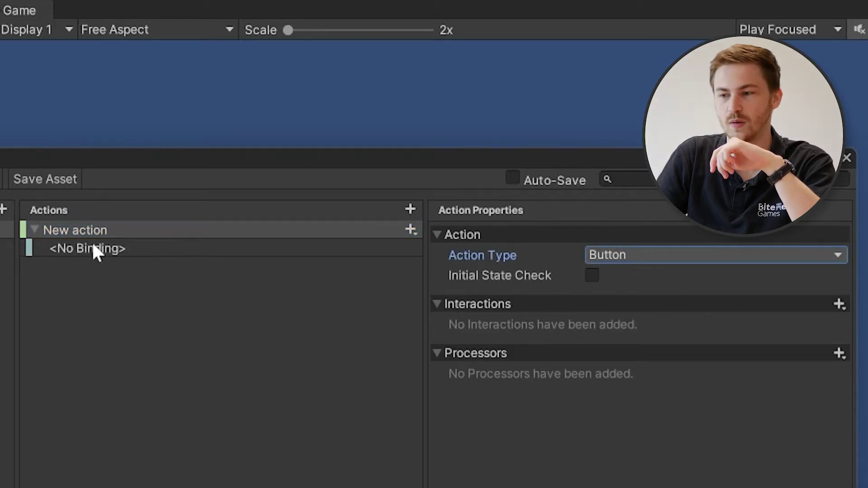
double_click(198, 232)
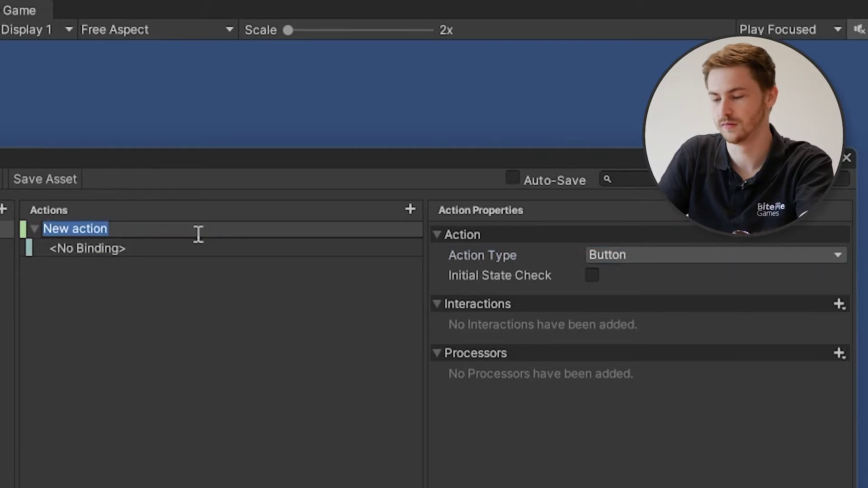
text(Fire)
key(Return)
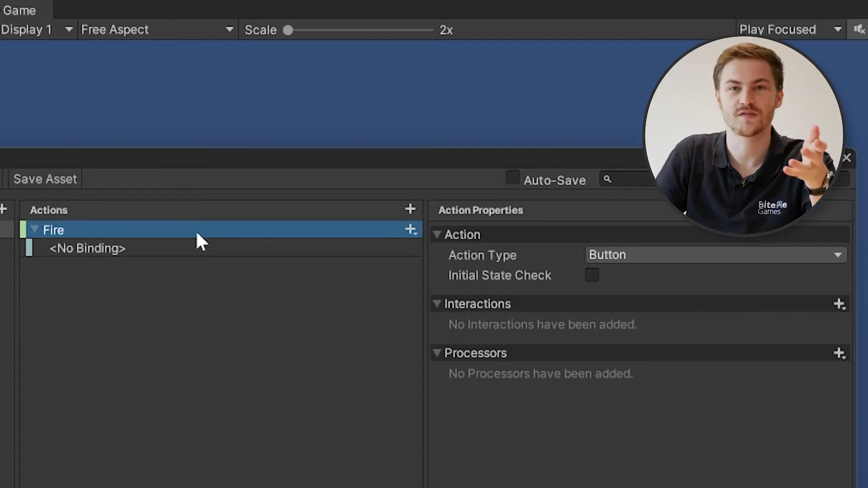
Bind the Fire action to F [Keyboard] using Listen on its empty binding
click(146, 247)
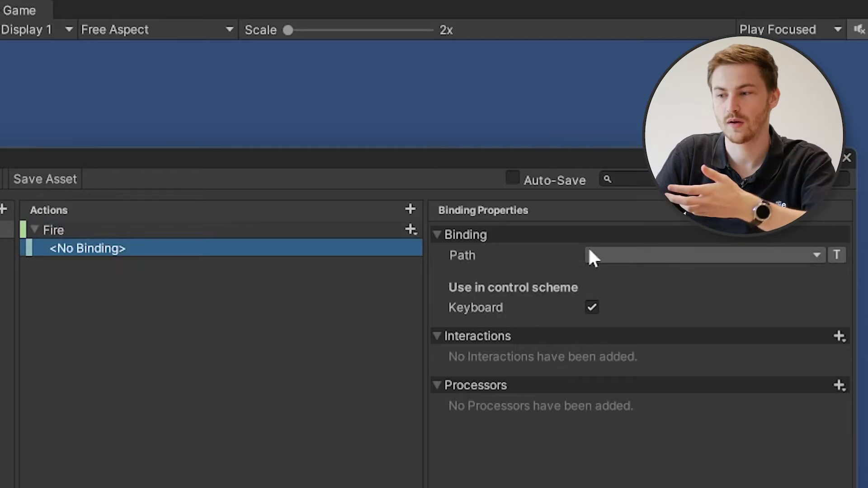
click(617, 255)
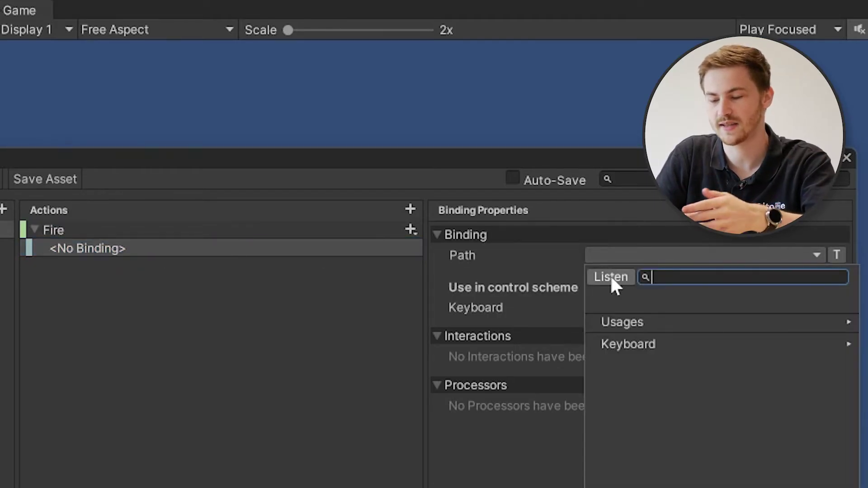
click(611, 277)
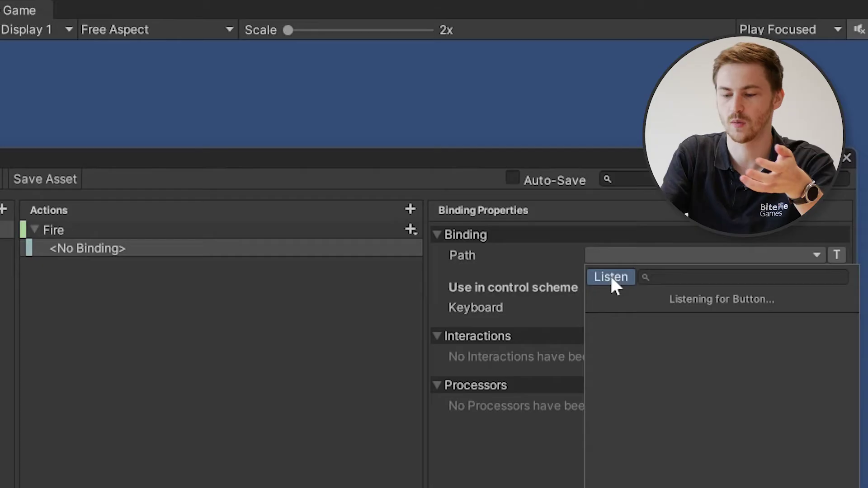
key(f)
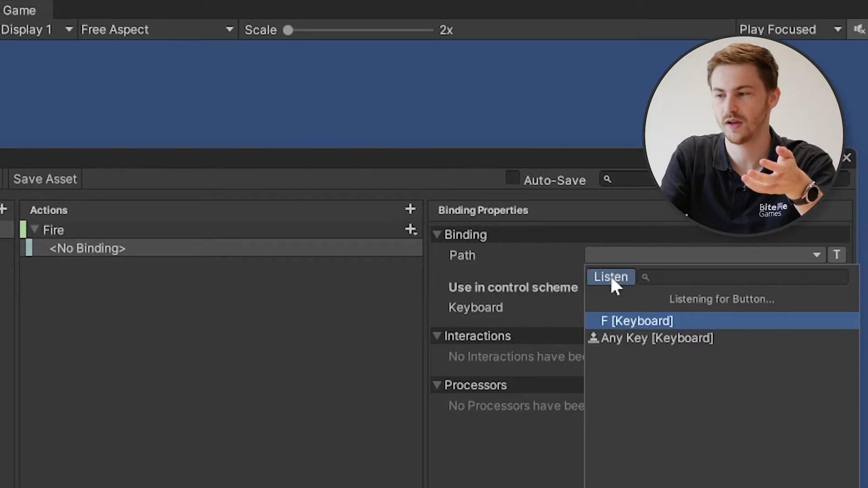
click(658, 322)
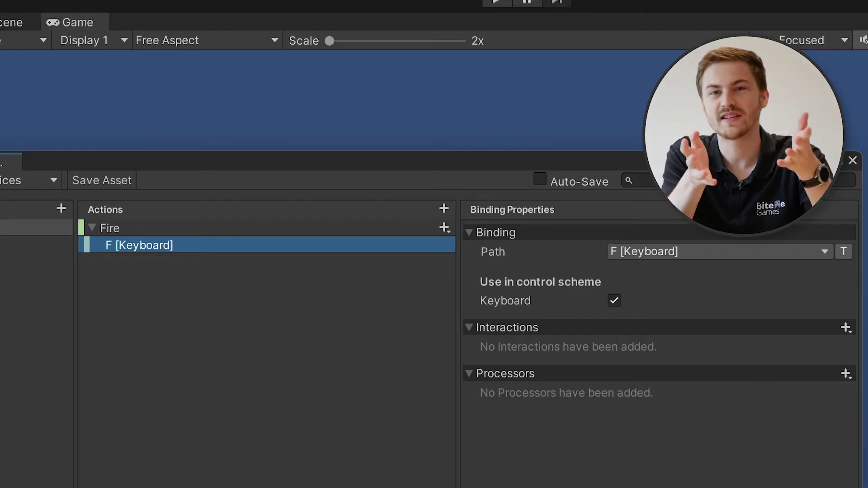